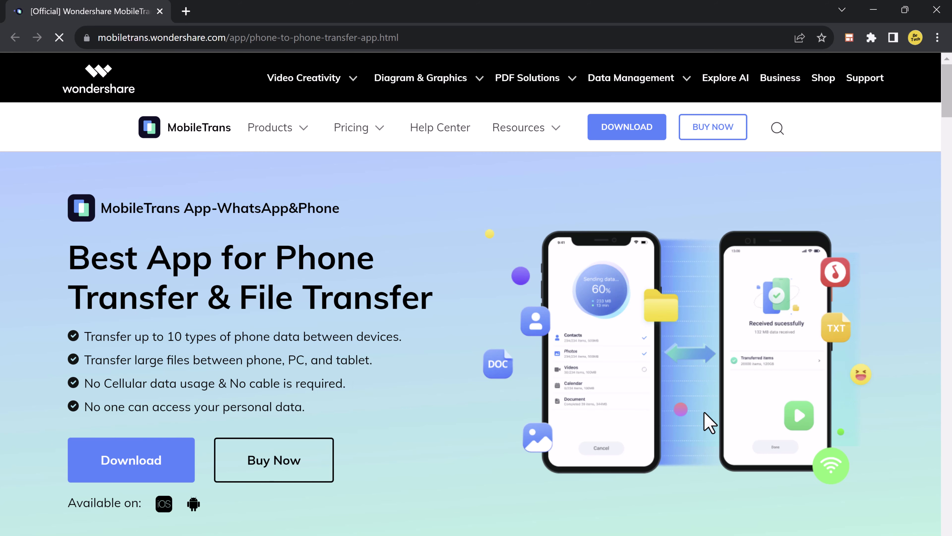
# Browse the MobileTrans product page, then bring up the QR code for downloading the app.
pyautogui.scroll(-10, 709, 423)
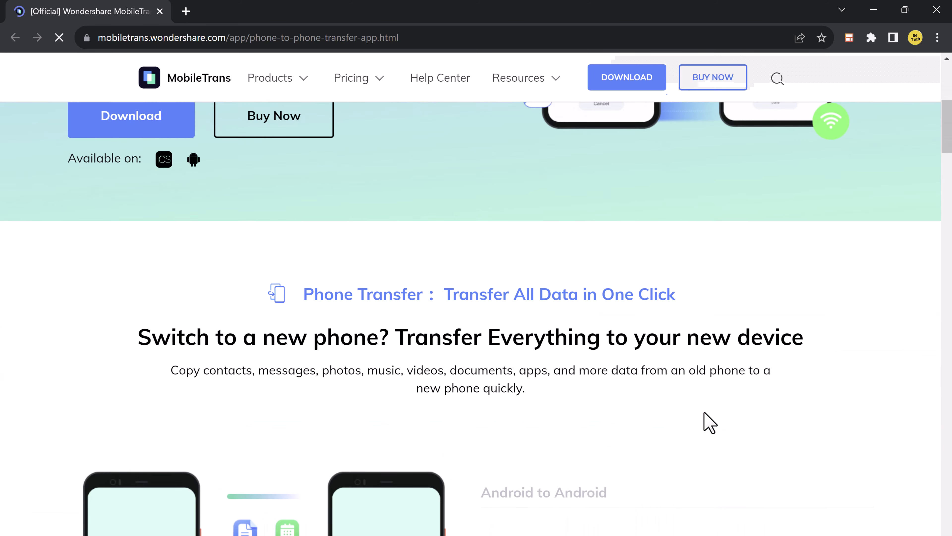
pyautogui.scroll(-3, 708, 422)
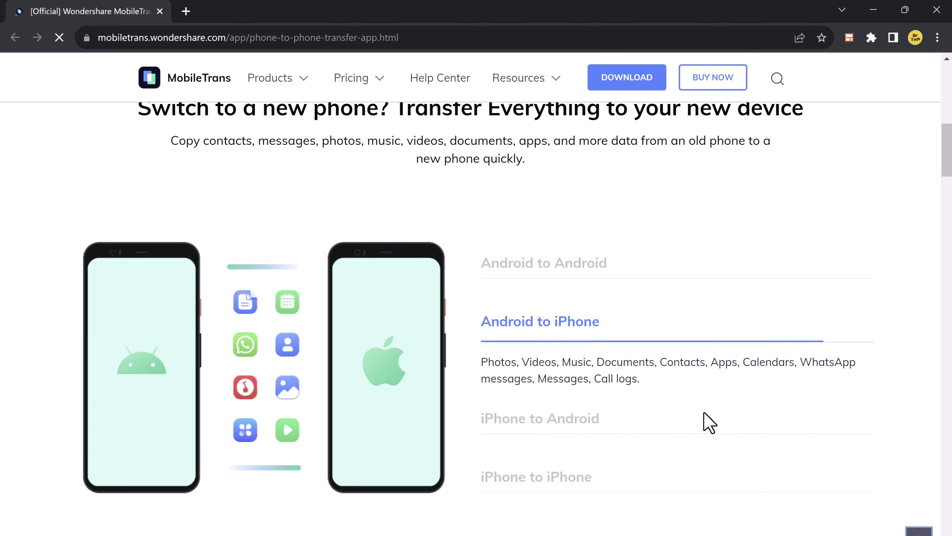
pyautogui.scroll(-4, 707, 424)
pyautogui.scroll(-8, 704, 413)
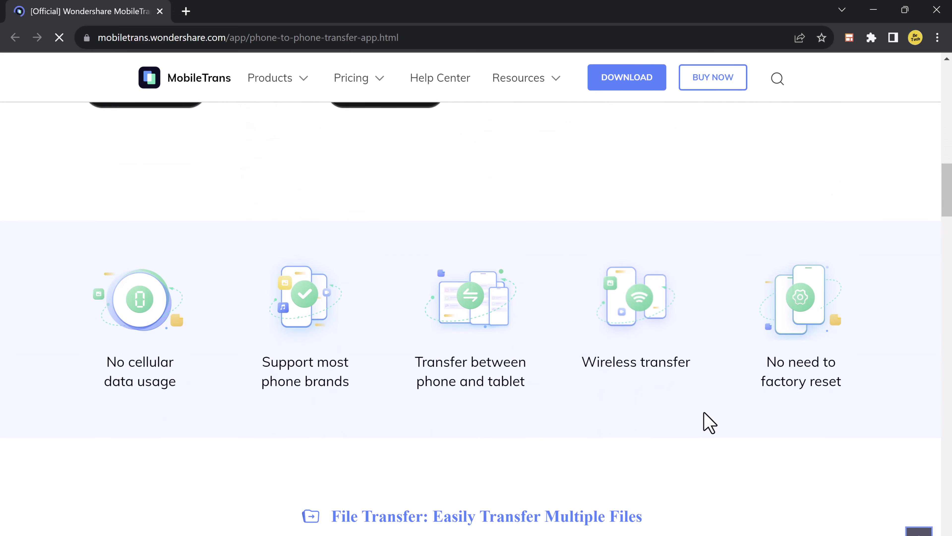
pyautogui.scroll(-6, 709, 423)
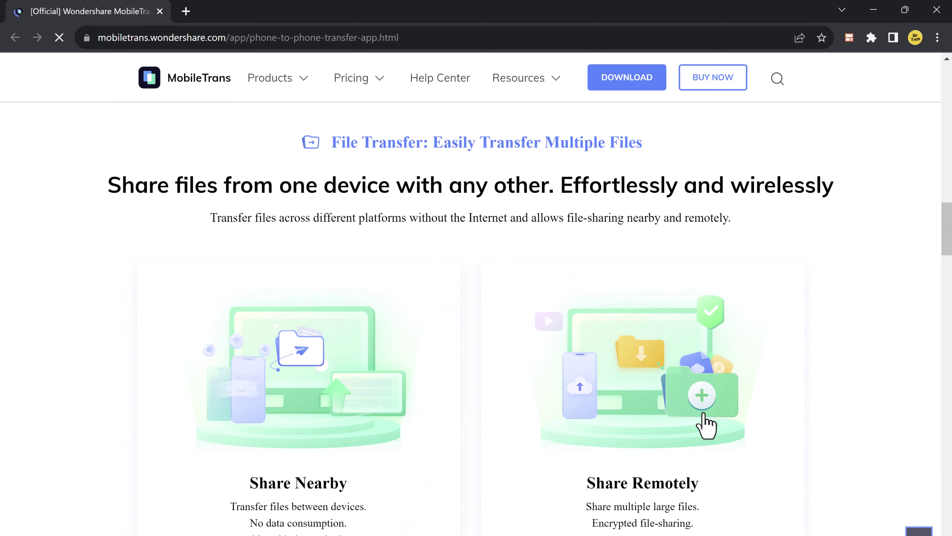
pyautogui.scroll(20, 704, 420)
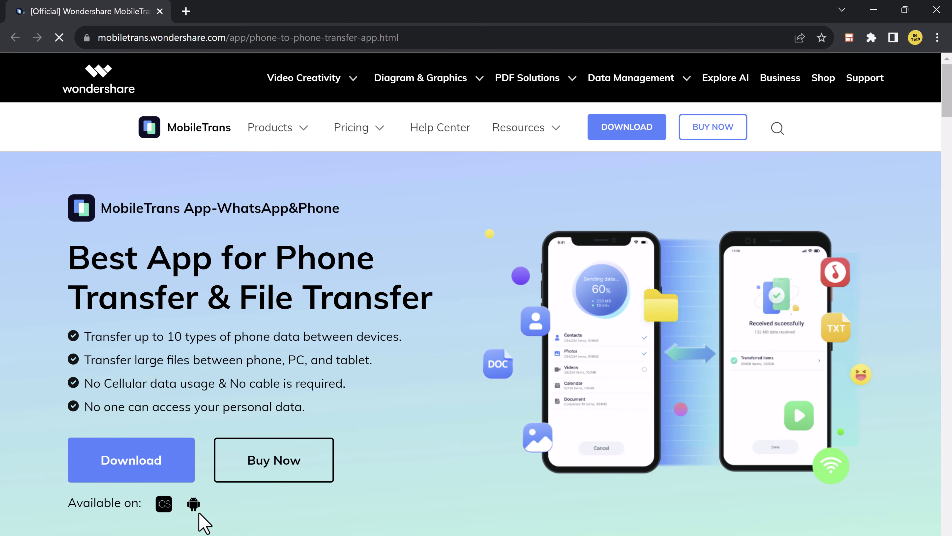
pyautogui.click(167, 471)
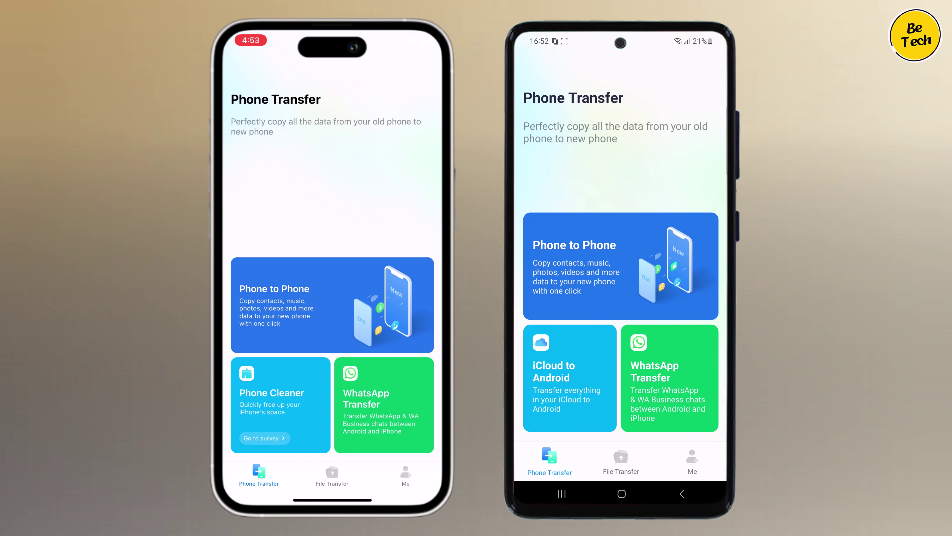
pyautogui.click(621, 461)
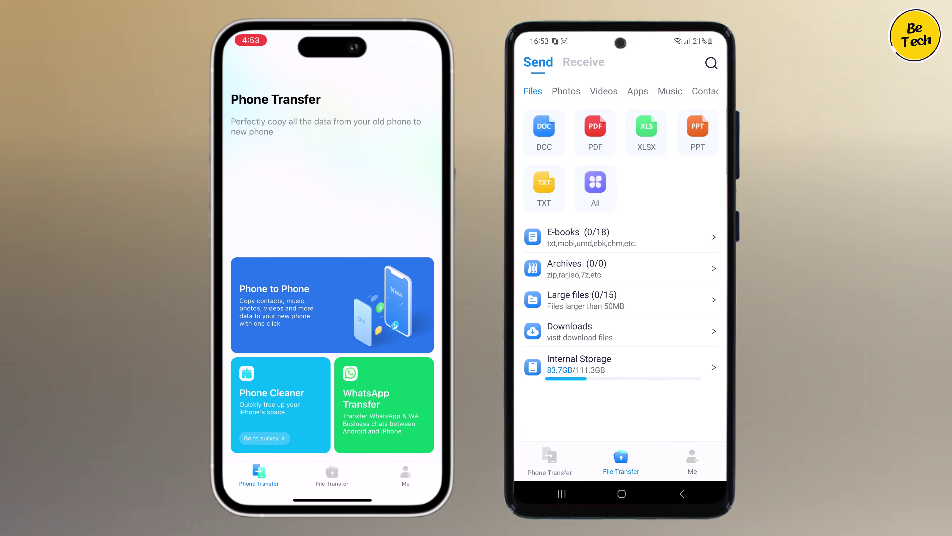
pyautogui.click(566, 92)
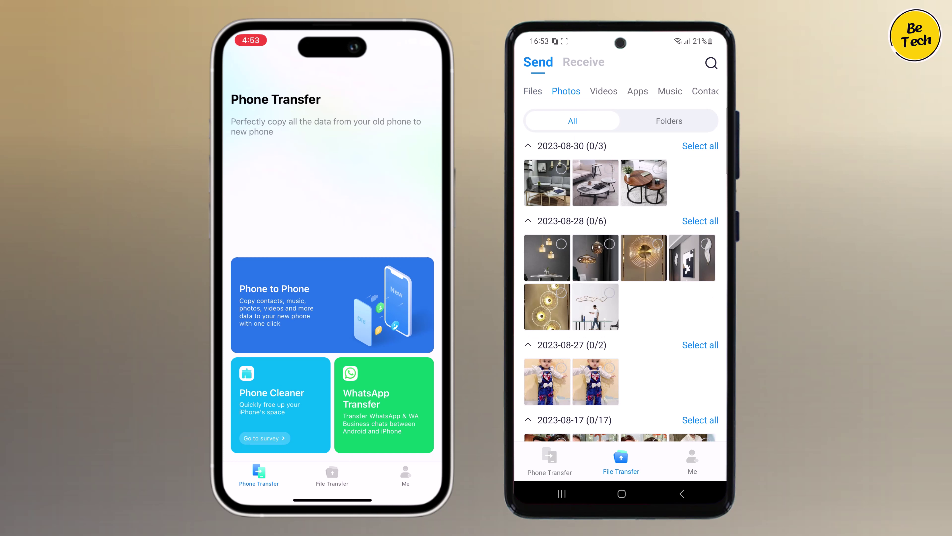
pyautogui.click(603, 92)
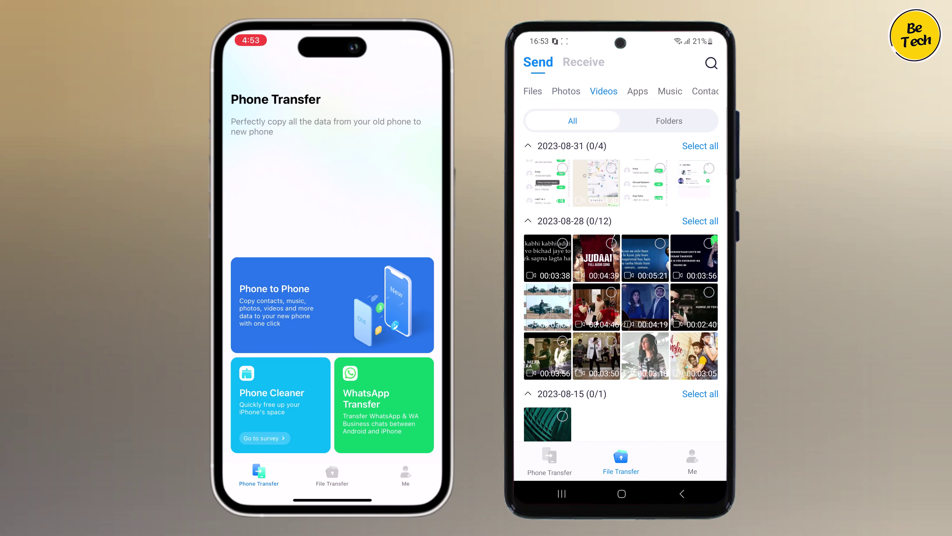
pyautogui.click(670, 91)
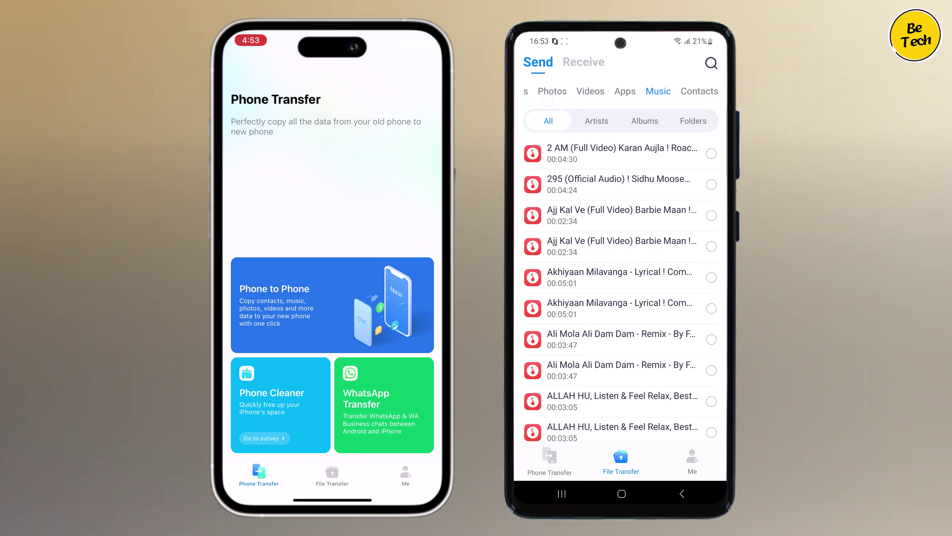
pyautogui.click(700, 91)
pyautogui.click(550, 462)
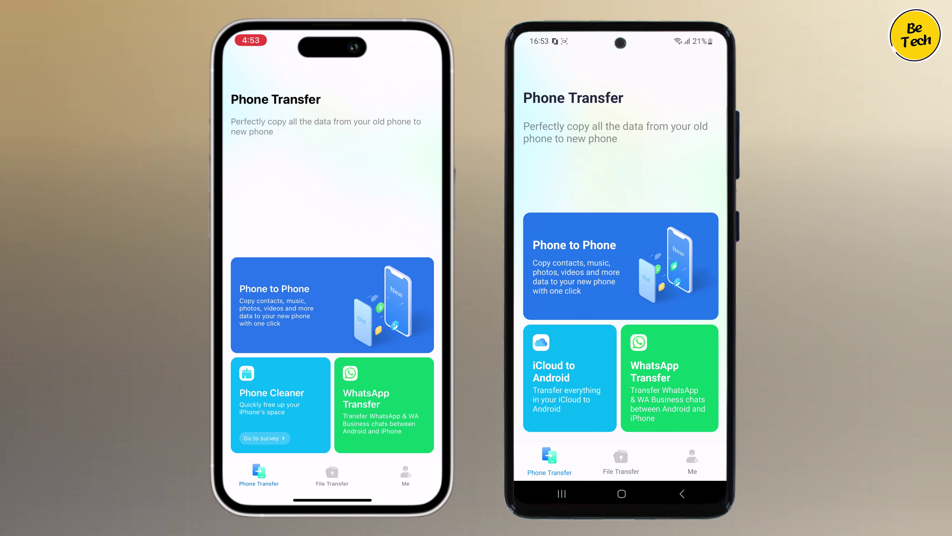
# Set up a Phone to Phone transfer with the Android as the old phone and iPhone as target.
pyautogui.click(577, 282)
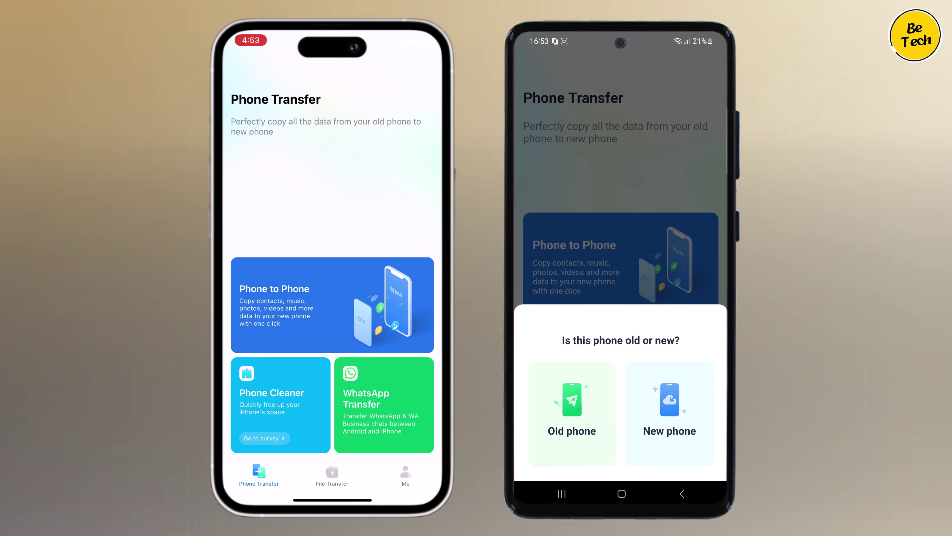
pyautogui.click(572, 413)
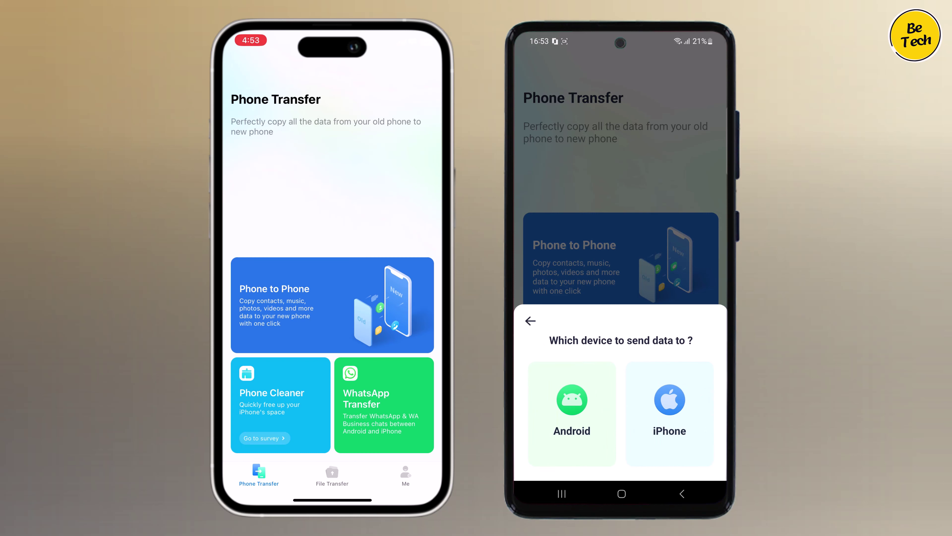
pyautogui.click(670, 413)
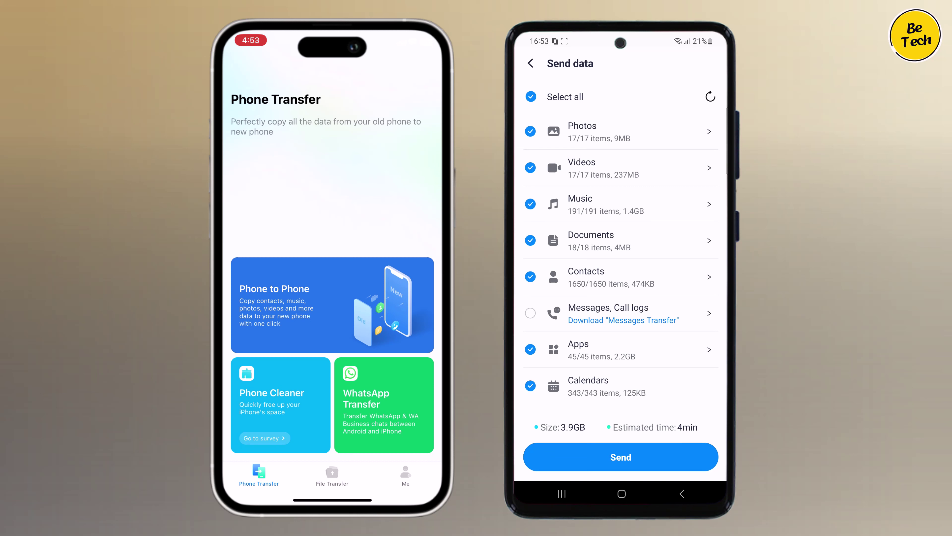
# Review the photo albums and exclude the Screen Recordings and MobileTrans video albums.
pyautogui.click(668, 132)
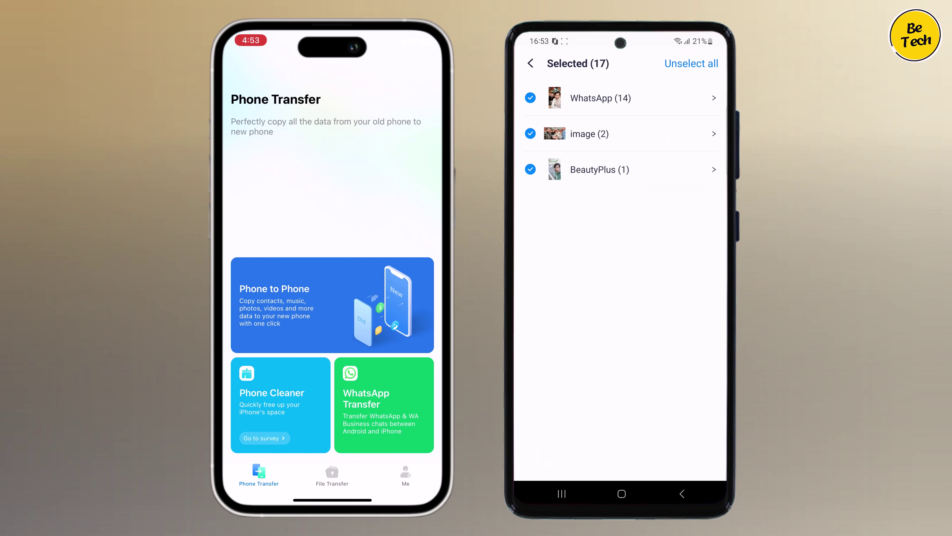
pyautogui.click(530, 63)
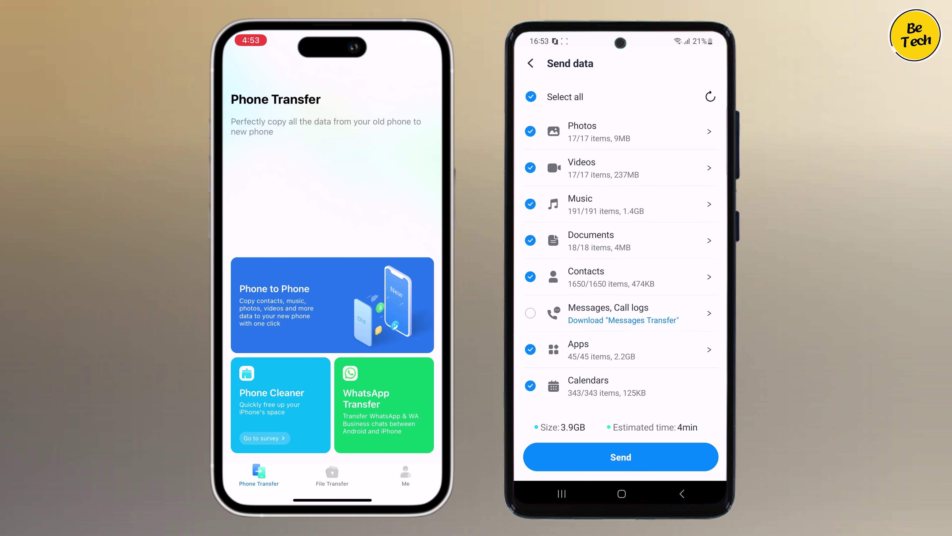
pyautogui.click(638, 132)
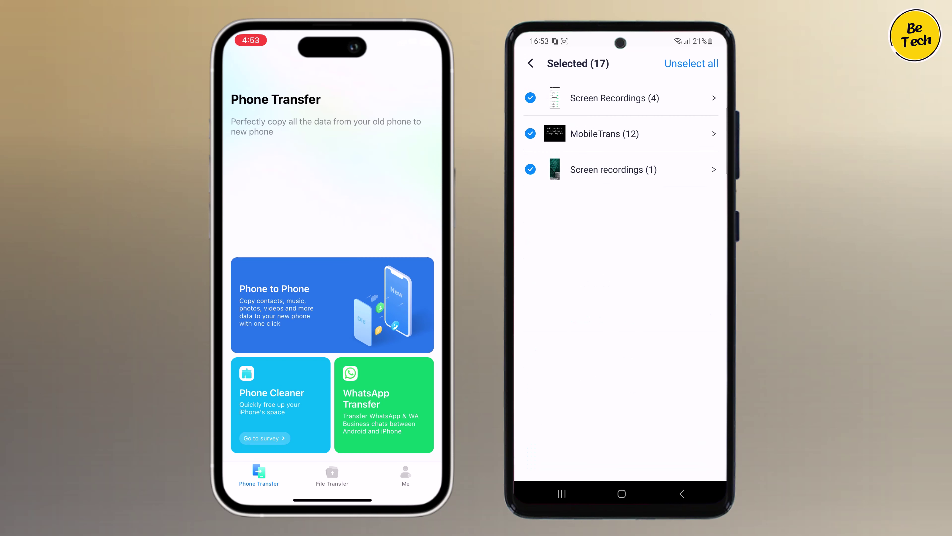
pyautogui.click(530, 98)
pyautogui.click(530, 133)
pyautogui.click(530, 63)
# Exclude Music, Contacts and Apps, then send to display the pairing QR code.
pyautogui.click(530, 203)
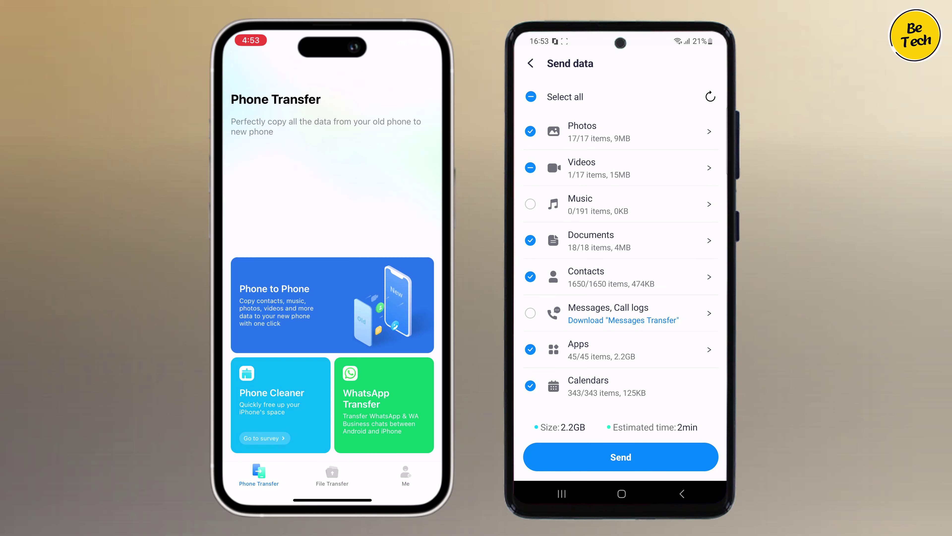
pyautogui.click(530, 276)
pyautogui.click(530, 349)
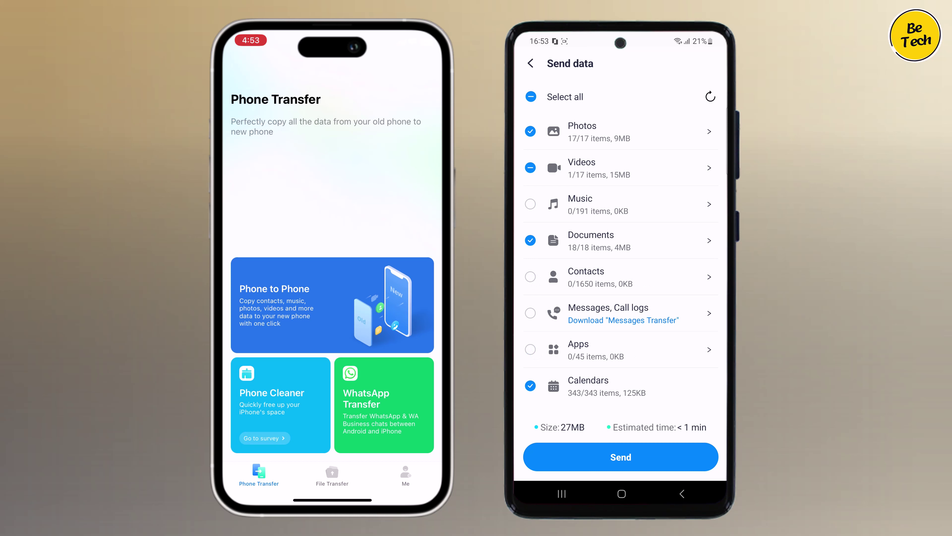
pyautogui.click(611, 458)
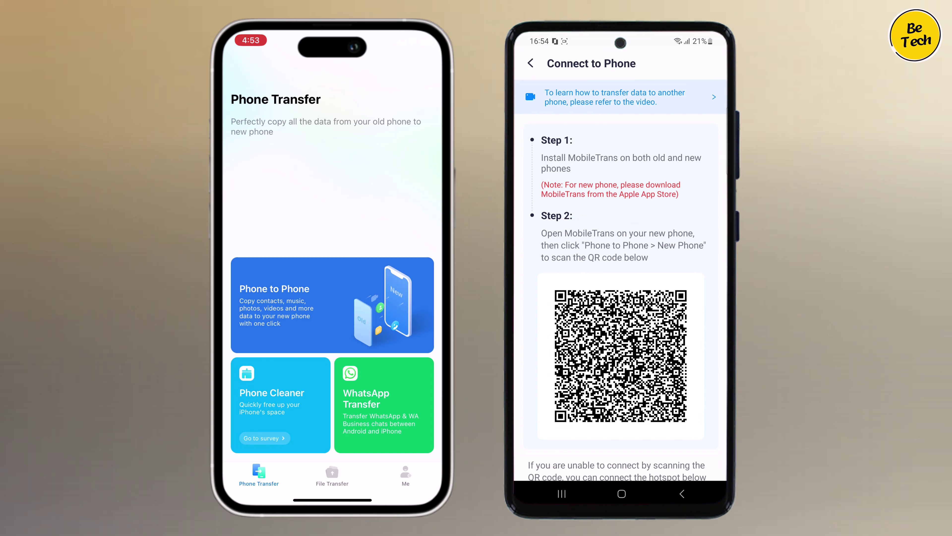
# On the iPhone, start Phone to Phone as the new phone and join the transfer Wi-Fi network.
pyautogui.click(332, 305)
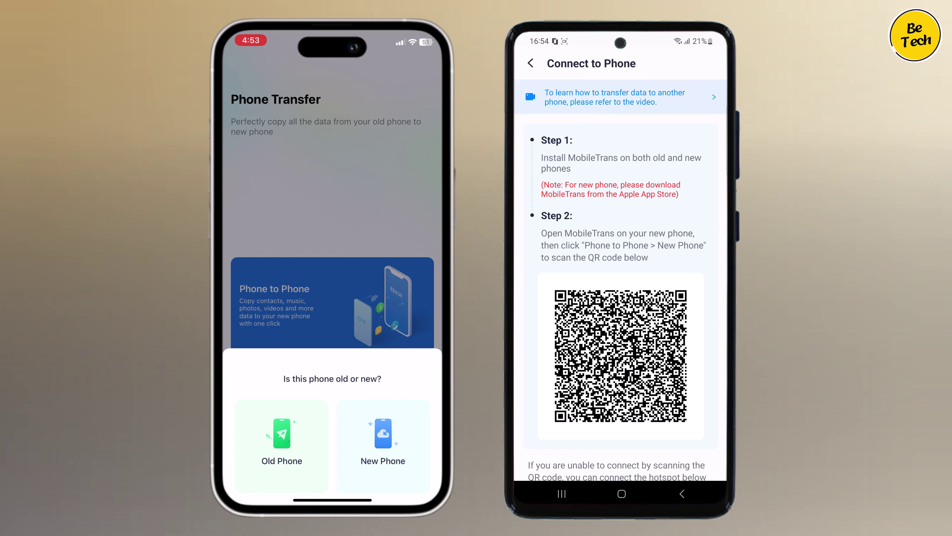
pyautogui.click(383, 446)
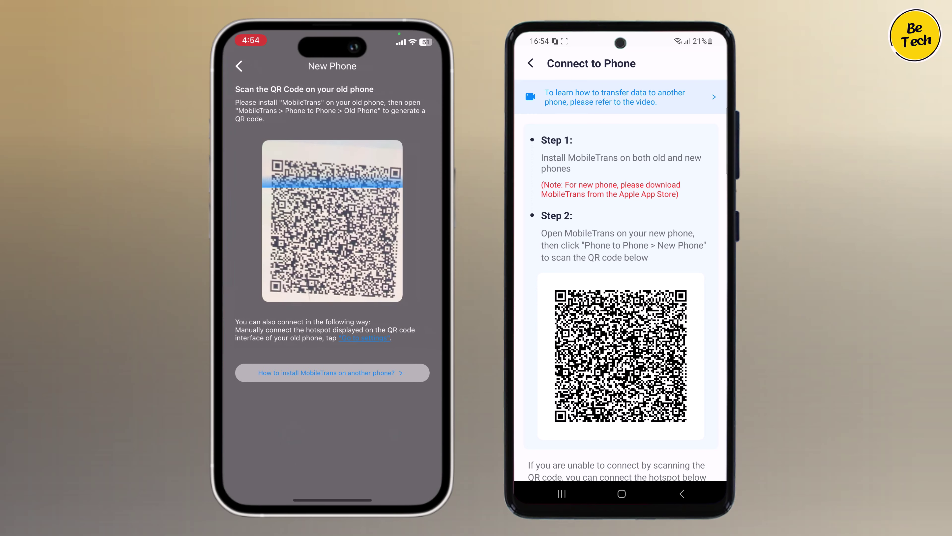
pyautogui.click(368, 302)
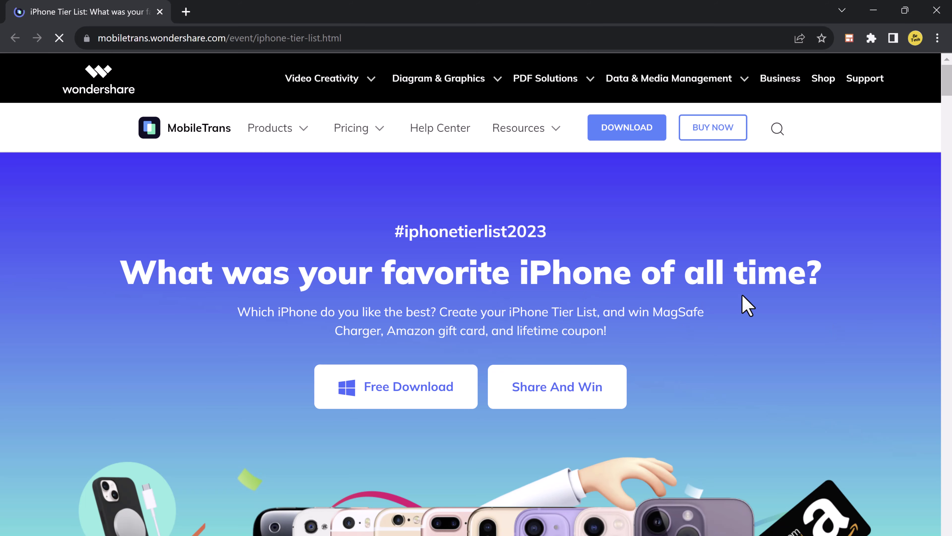
# Generate the iPhone tier list on the event page and dismiss the Congratulations popup.
pyautogui.scroll(-10, 748, 304)
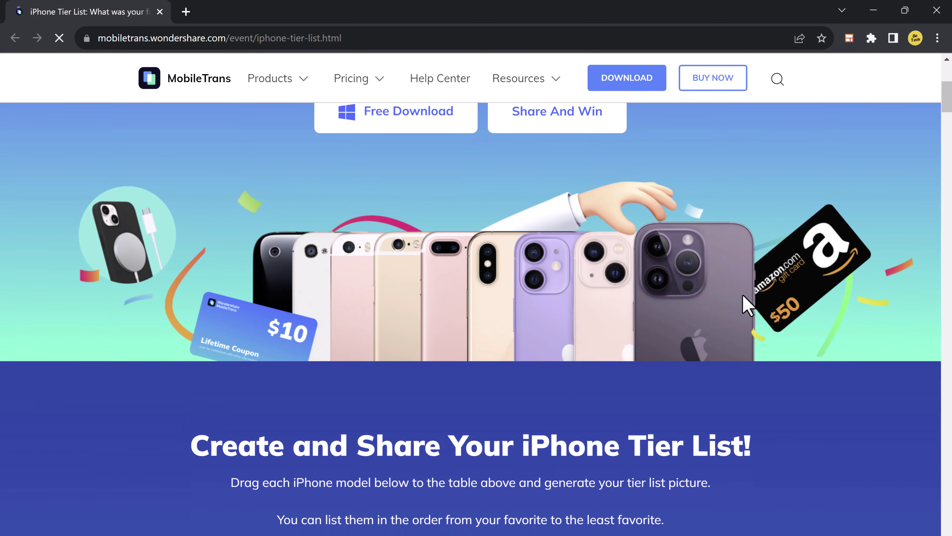
pyautogui.scroll(-9, 744, 298)
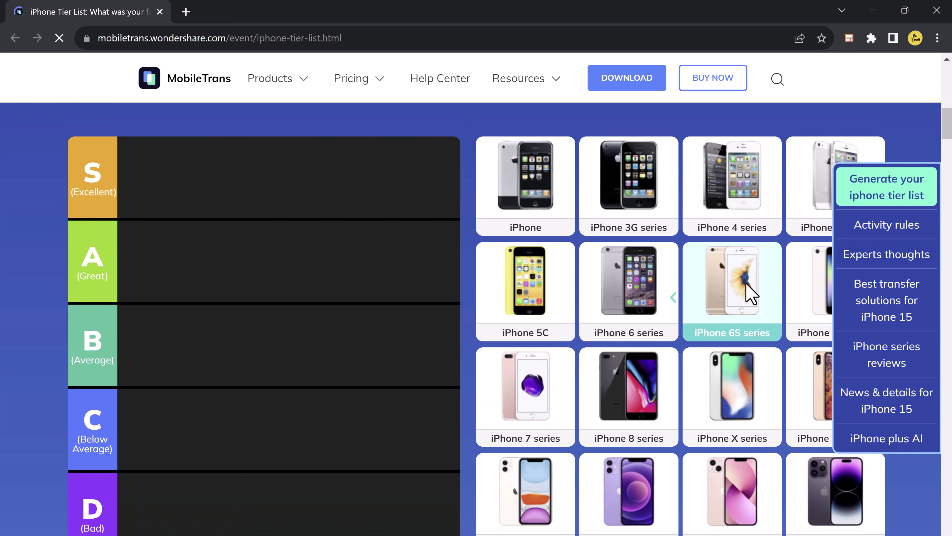
pyautogui.scroll(-5, 737, 389)
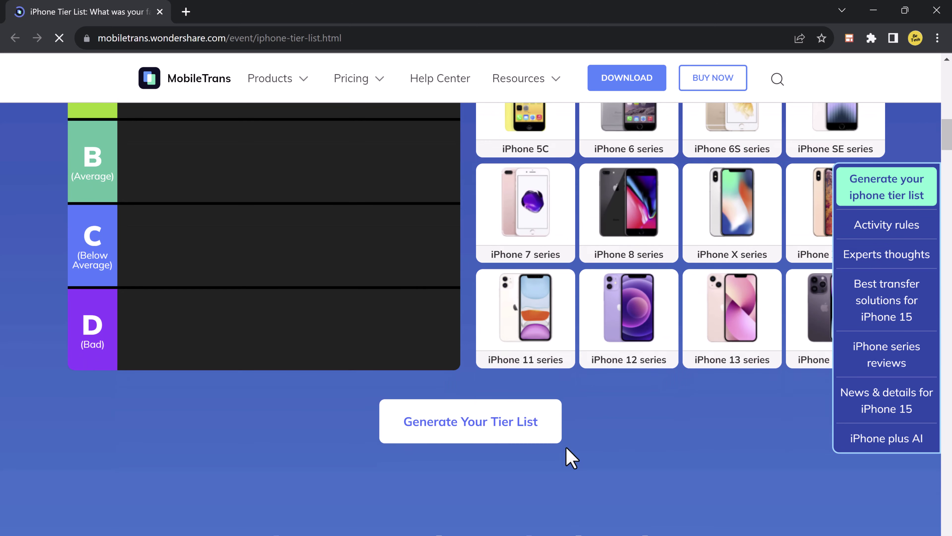
pyautogui.click(514, 427)
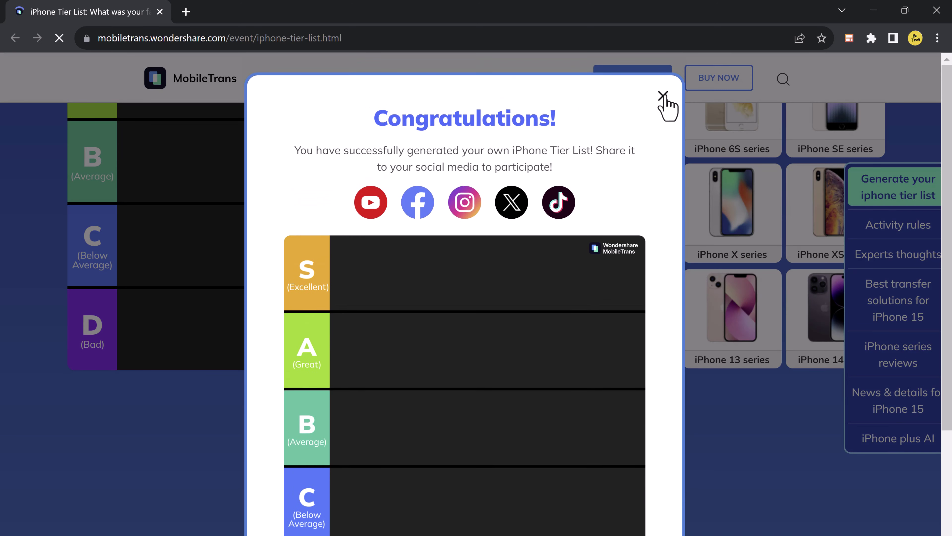
pyautogui.click(663, 97)
# Scroll down the event page to the prize list and event rules.
pyautogui.scroll(-8, 634, 375)
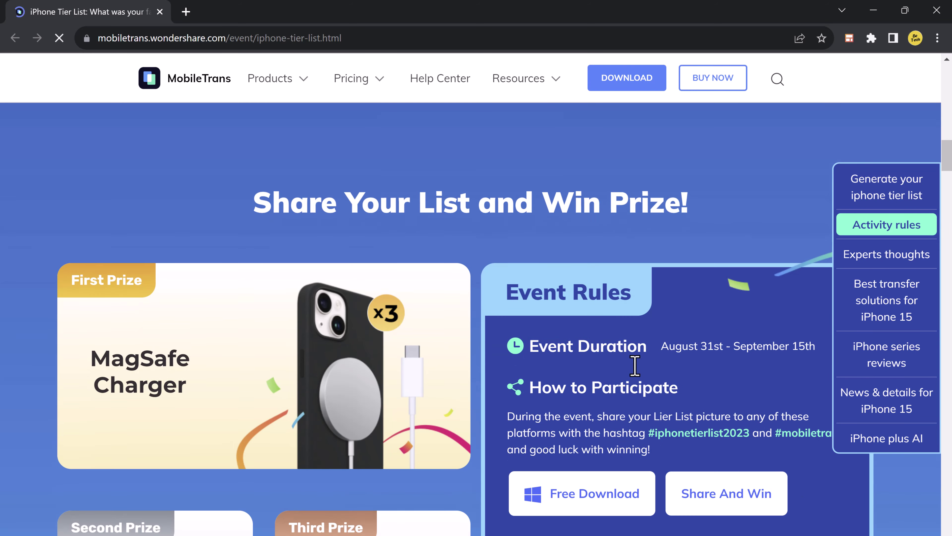
pyautogui.scroll(-1, 635, 365)
pyautogui.scroll(-2, 585, 278)
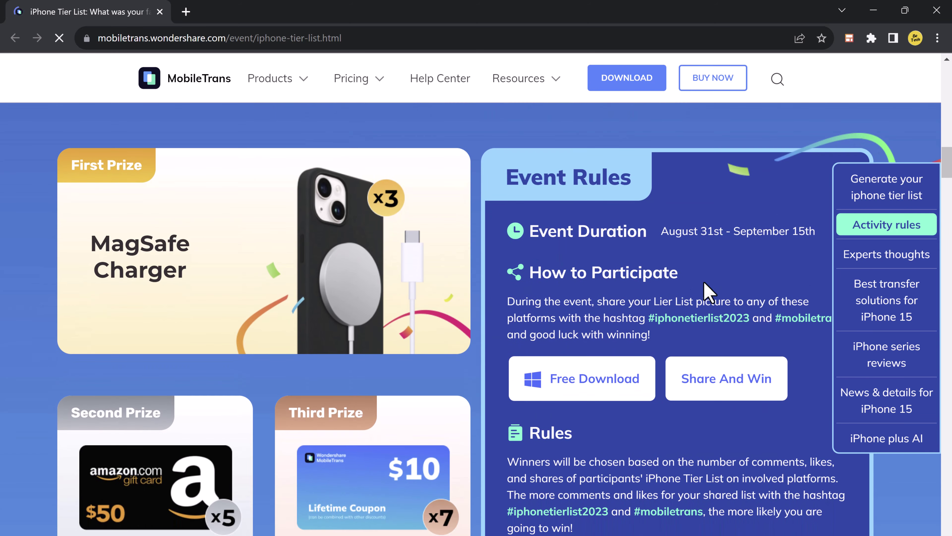
pyautogui.scroll(-1, 700, 341)
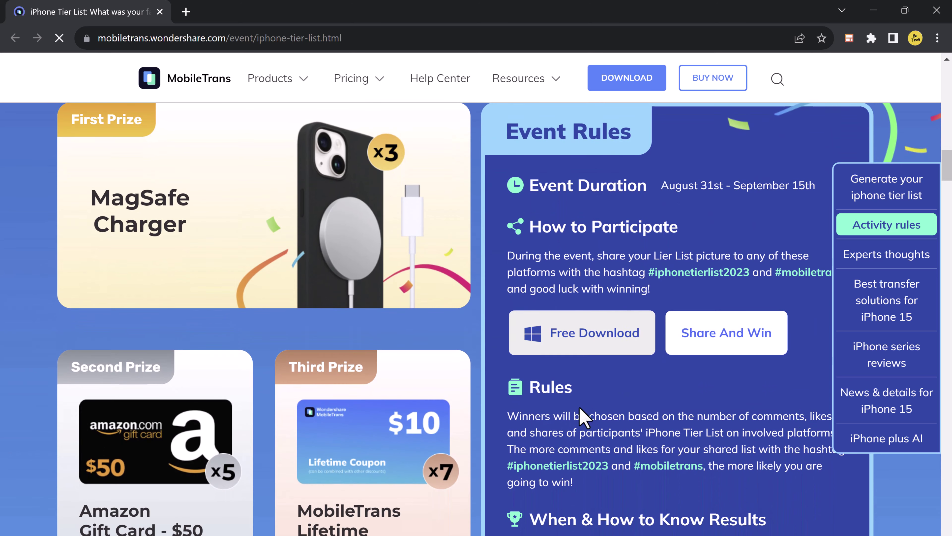
pyautogui.scroll(-3, 413, 250)
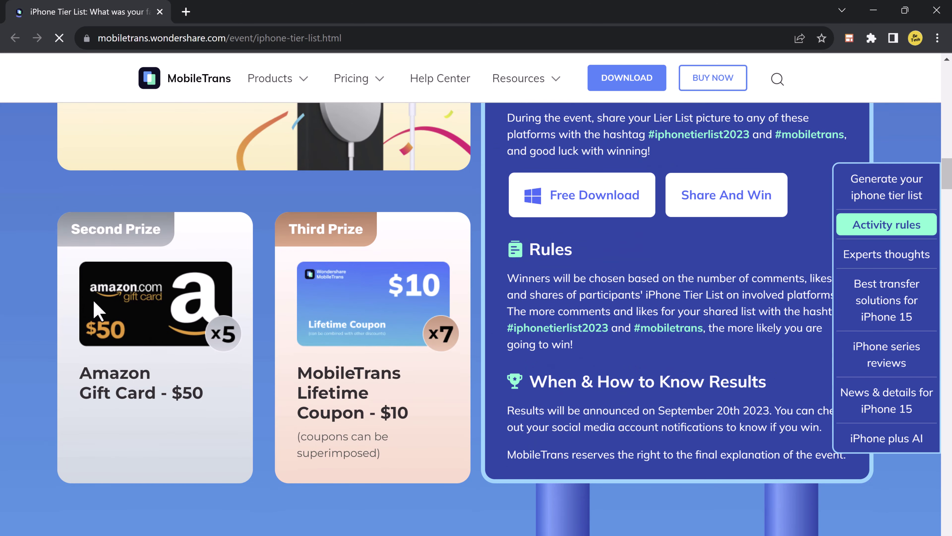